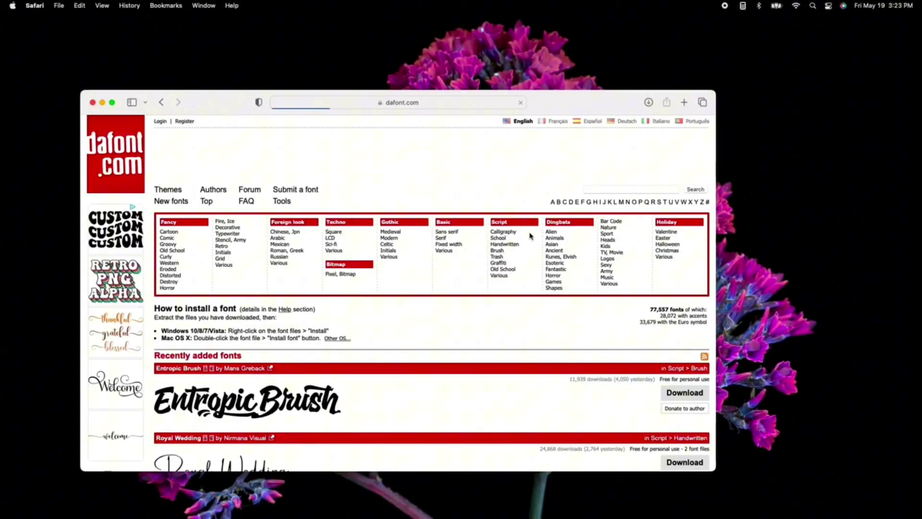
- Download the Tracy Queen font from DaFont and open its tracy_queen-3 folder in Finder
click(699, 189)
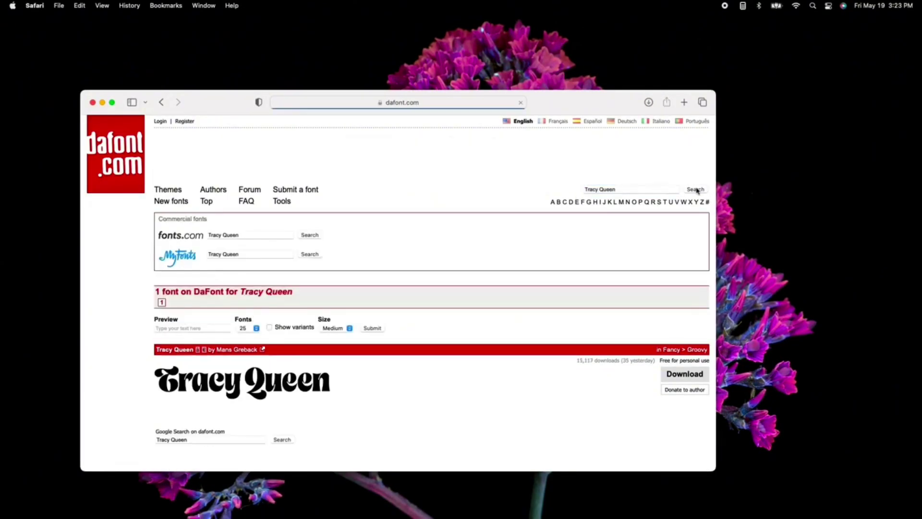
click(700, 374)
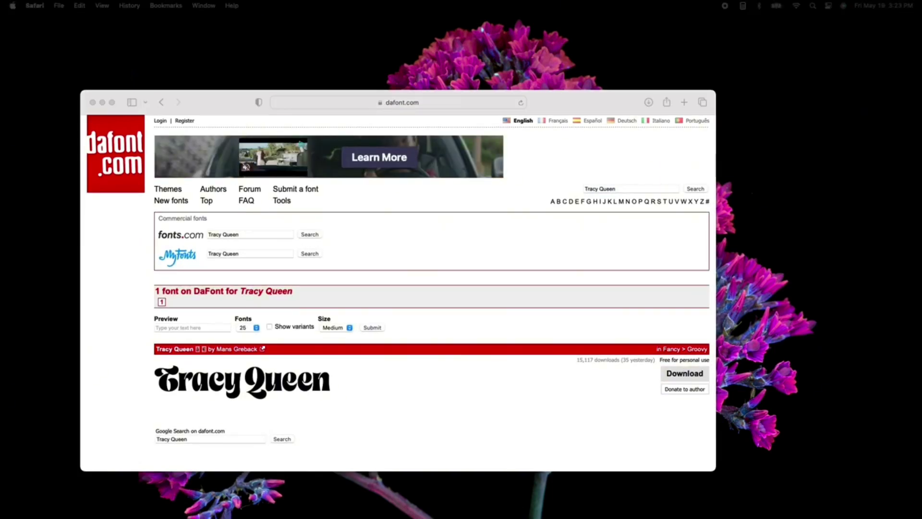
double_click(620, 154)
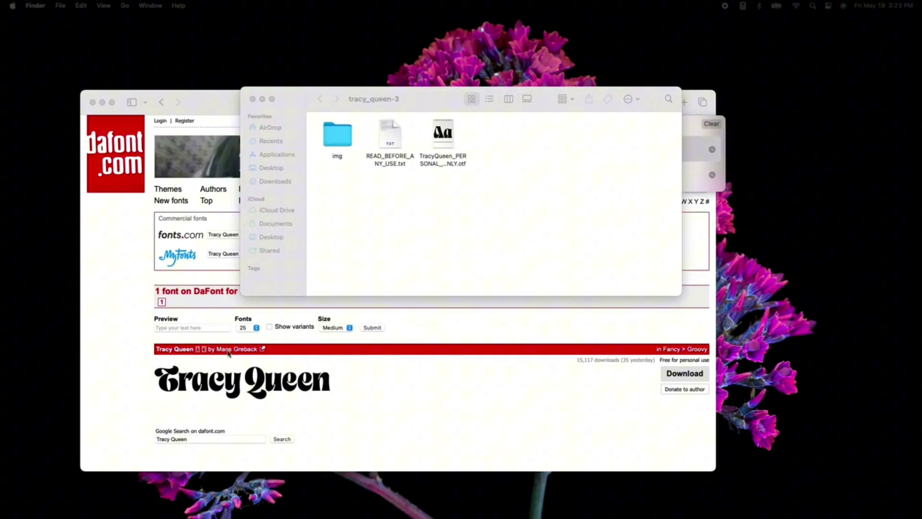
- Install the Tracy Queen .otf in Font Book, replacing the old version, and confirm it under My Fonts
double_click(448, 134)
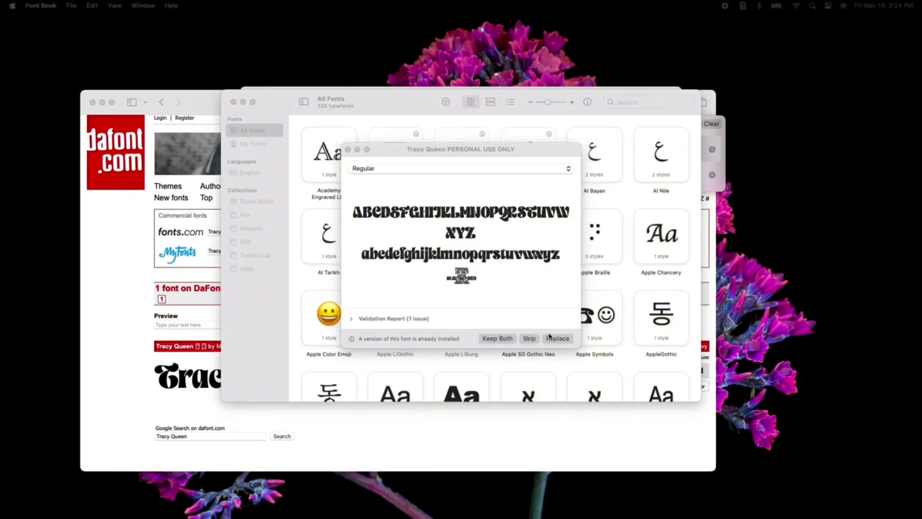
click(348, 150)
click(253, 143)
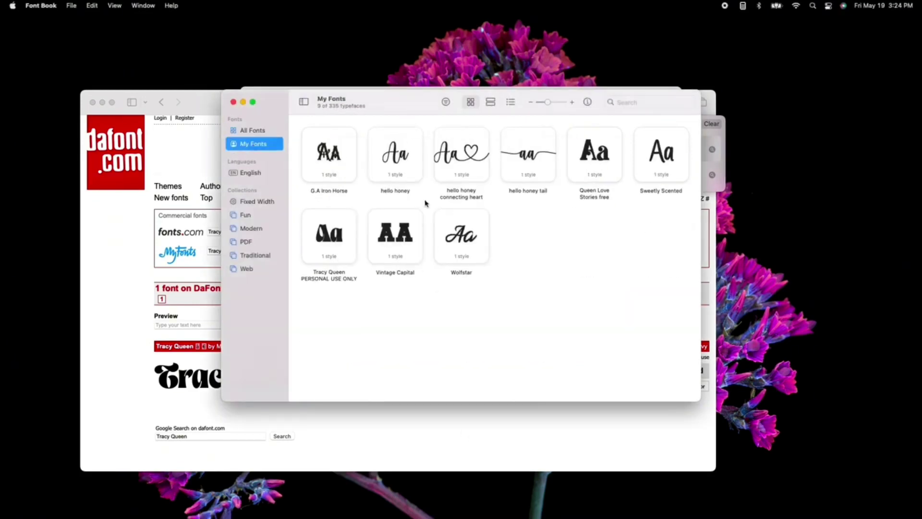
click(234, 102)
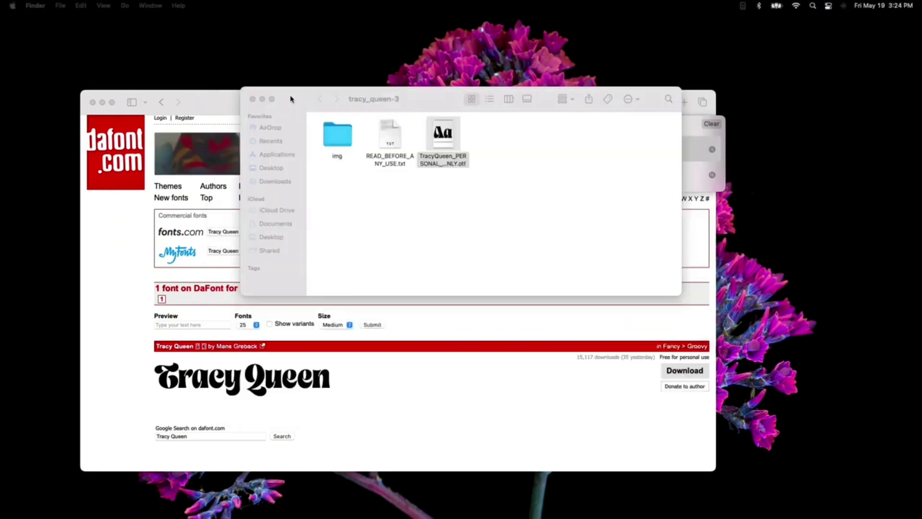
- Dismiss the font folder and promo popup, go full screen, and start a new blank project
click(252, 101)
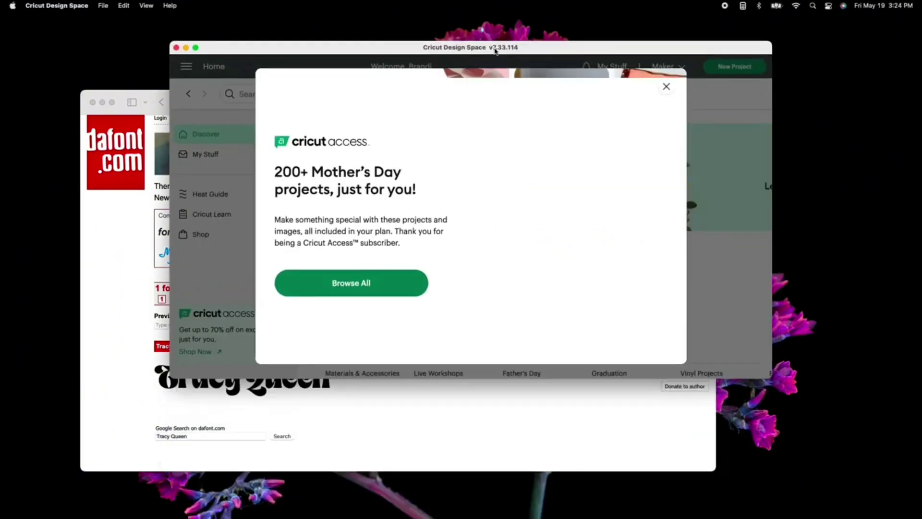
click(667, 87)
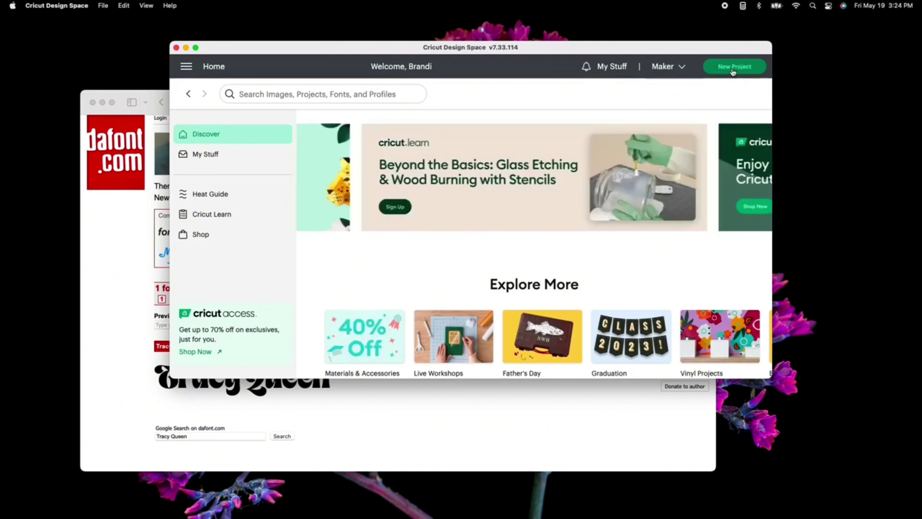
key(ctrl+super+f)
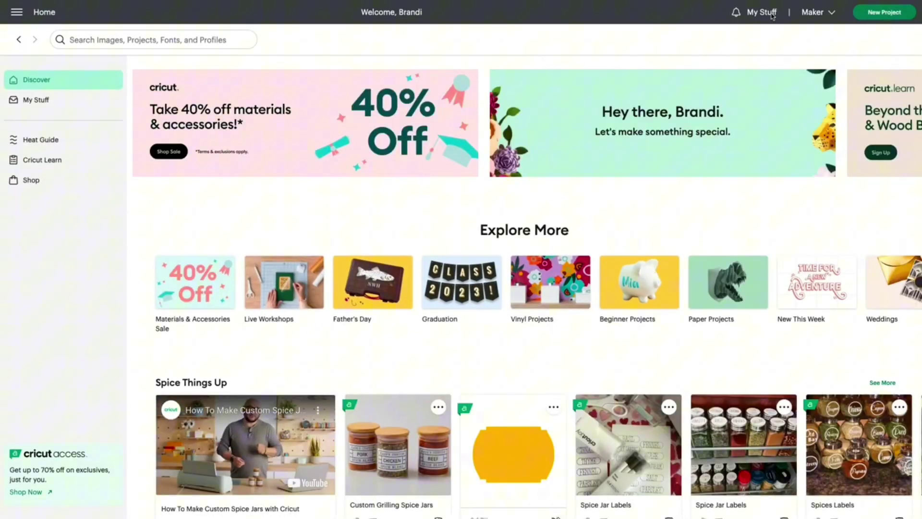
click(35, 100)
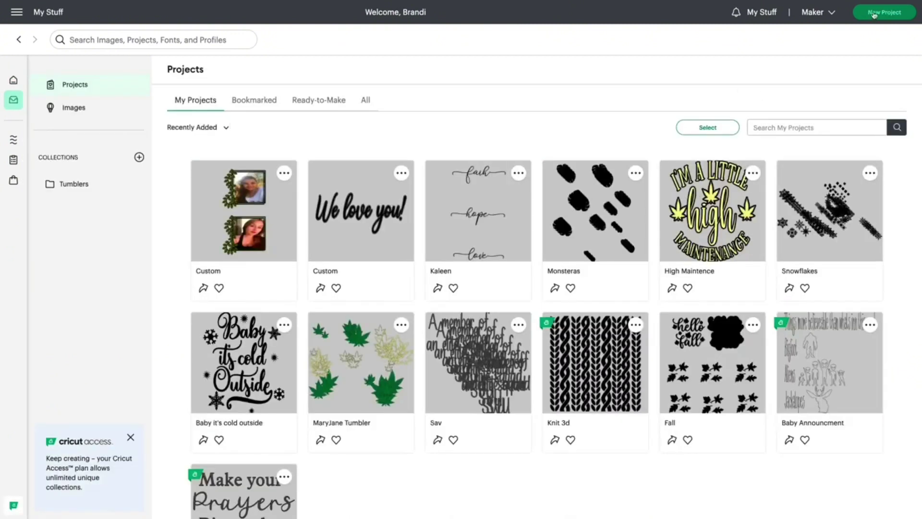
click(879, 13)
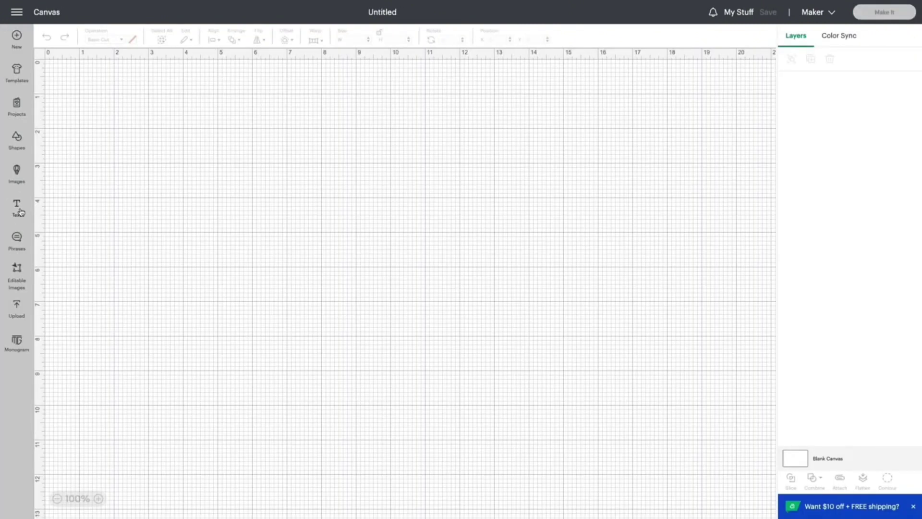
- Add a text box and set its font to Tracy Queen from the System fonts
click(17, 208)
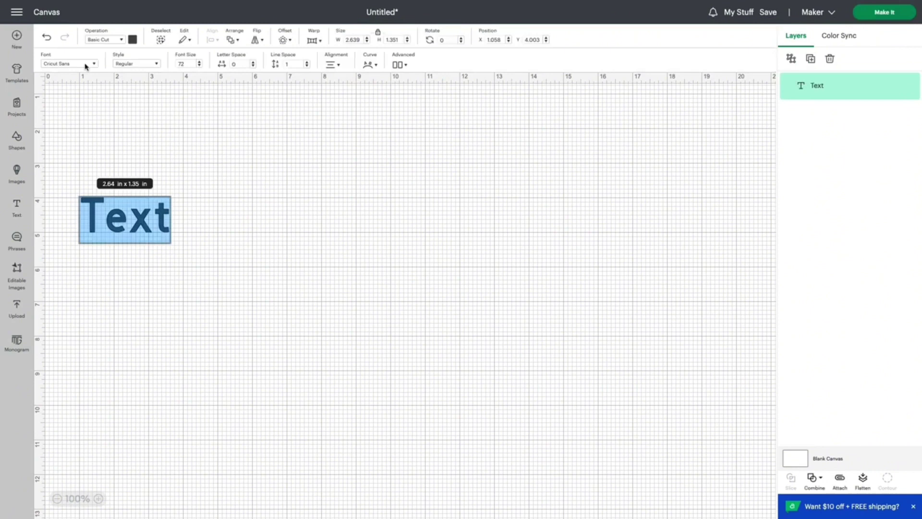
click(86, 65)
click(139, 77)
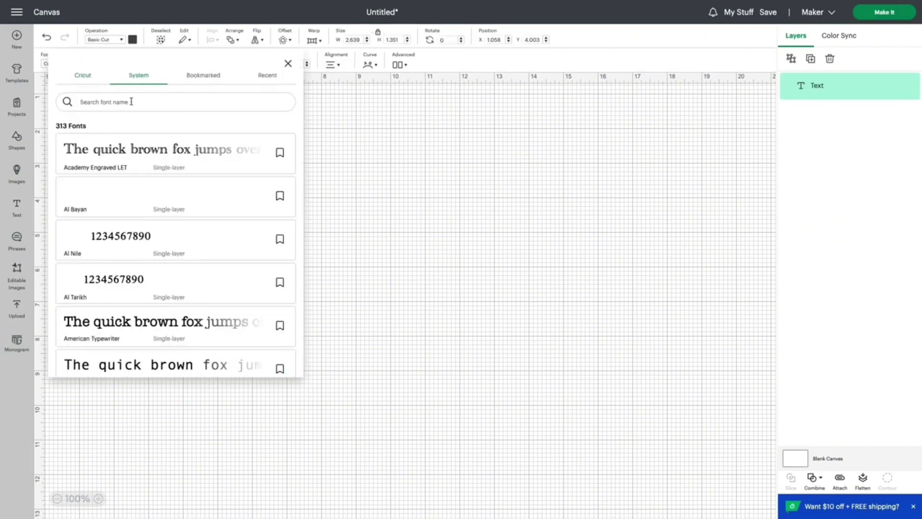
click(131, 101)
text(Trac)
click(101, 155)
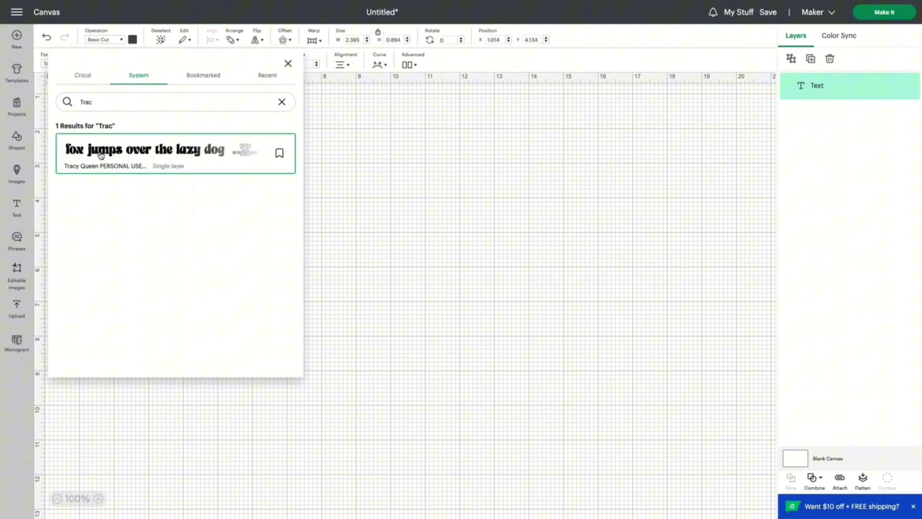
click(288, 63)
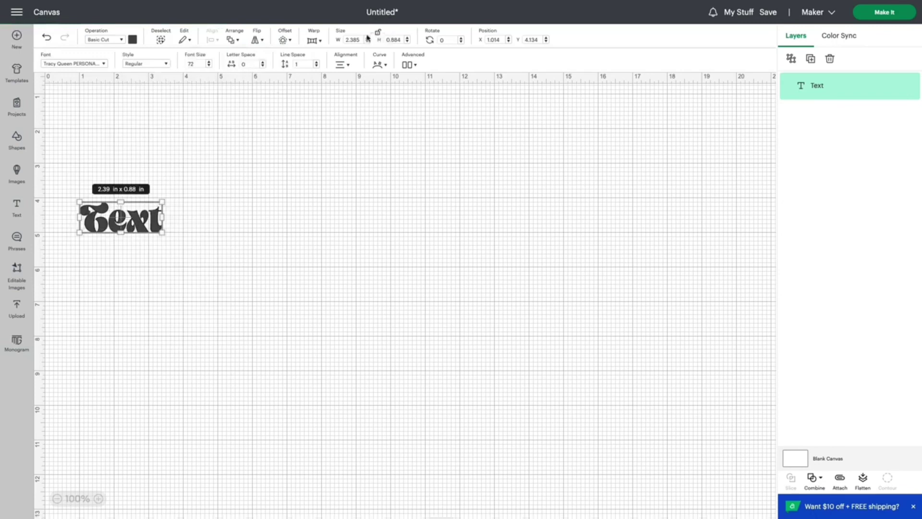
- Resize the text box to 7 in wide by 1.5 in tall
click(351, 40)
text(1.5)
key(Tab)
text(7)
key(Tab)
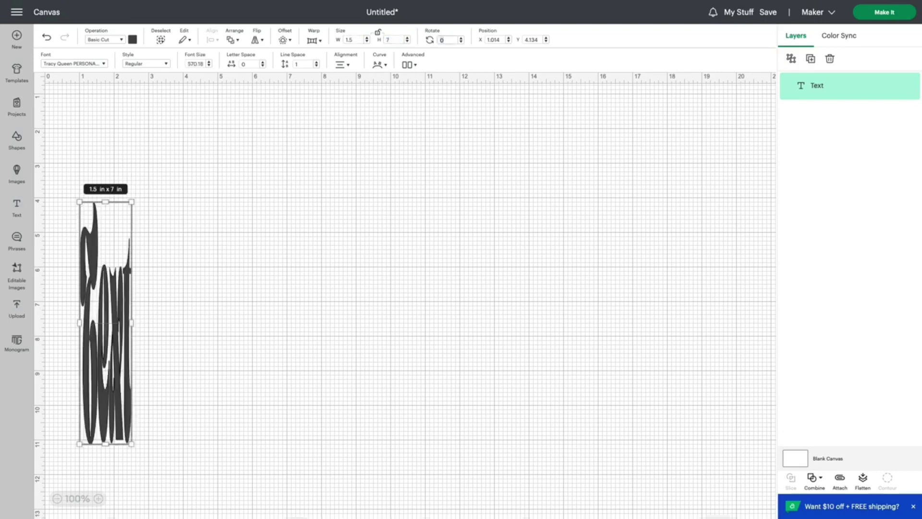
click(397, 39)
text(2)
key(shift+Tab)
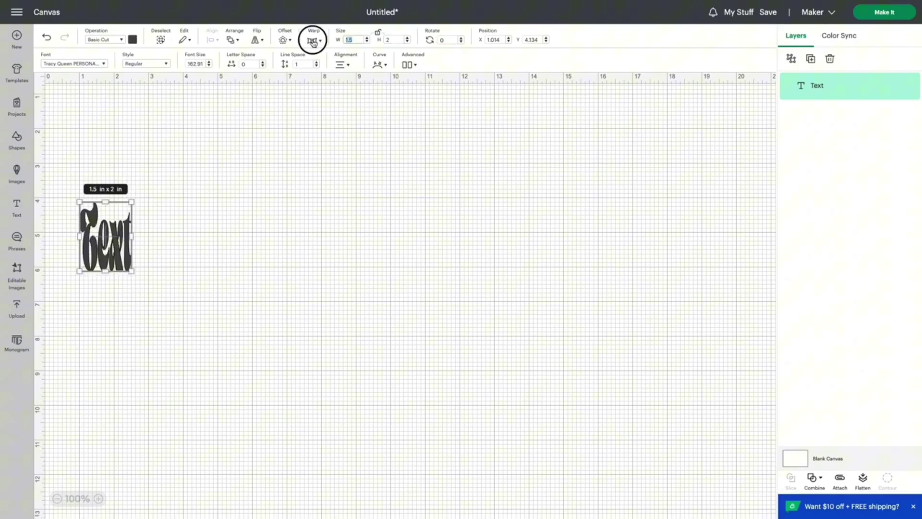
text(7)
key(Tab)
text(1.5)
key(Tab)
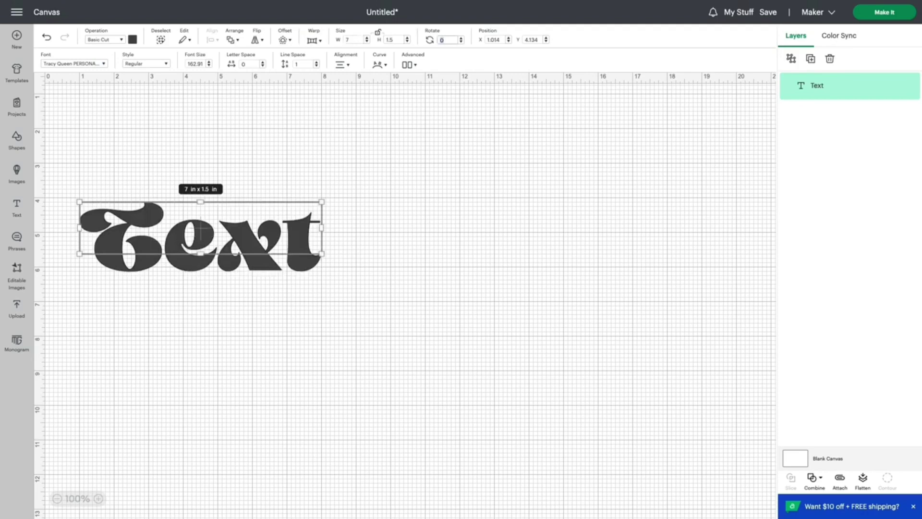
- Change the first text to 'Dad', add a second text box, and move Dad lower
double_click(303, 244)
text(Dad)
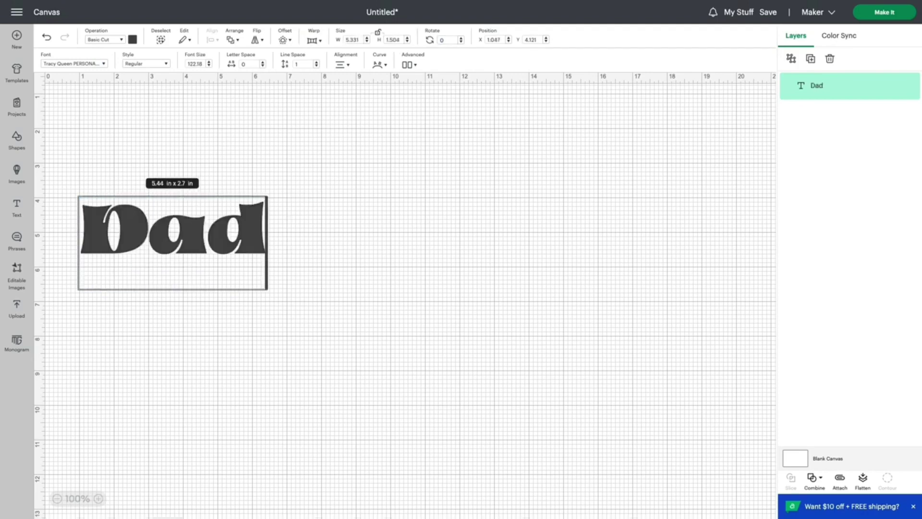
click(16, 208)
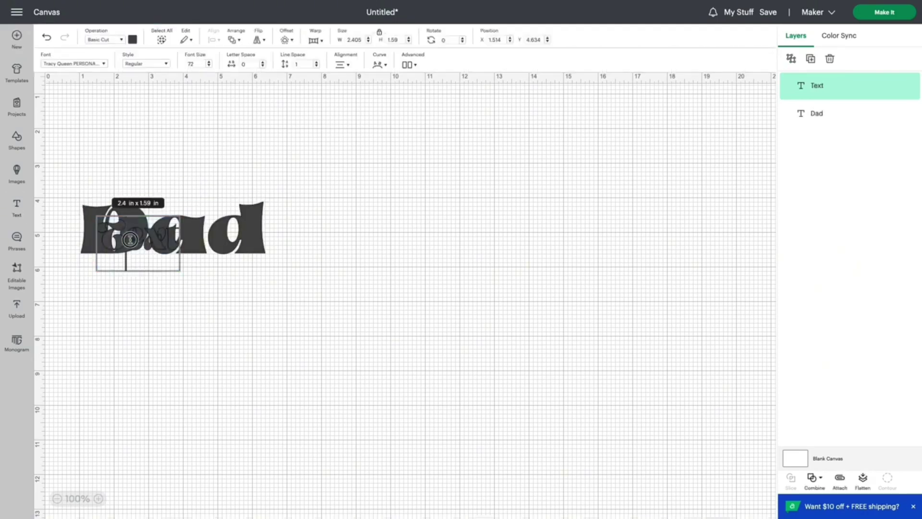
click(152, 272)
drag(152, 272, 177, 351)
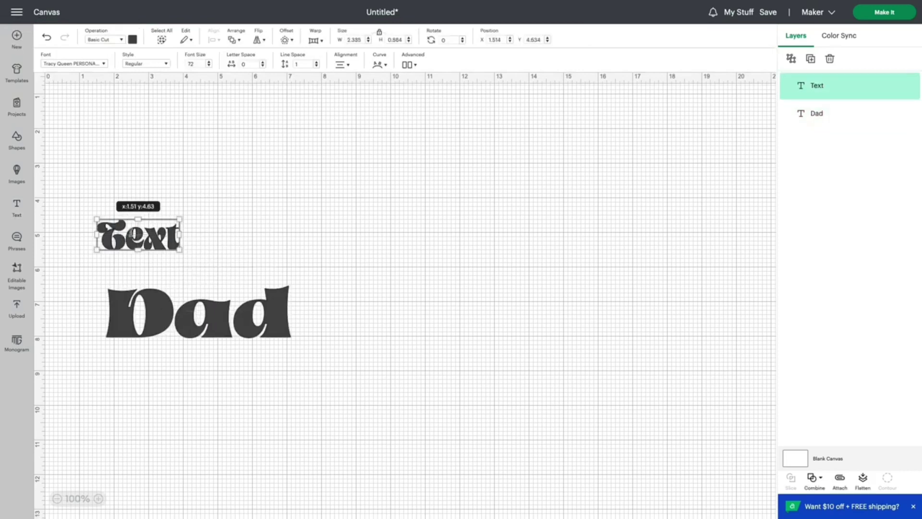
- Type 'We Love you' in the second text box and shorten it to 0.7 in tall
double_click(139, 231)
key(BackSpace)
text(We)
key(BackSpace)
text(e Love you)
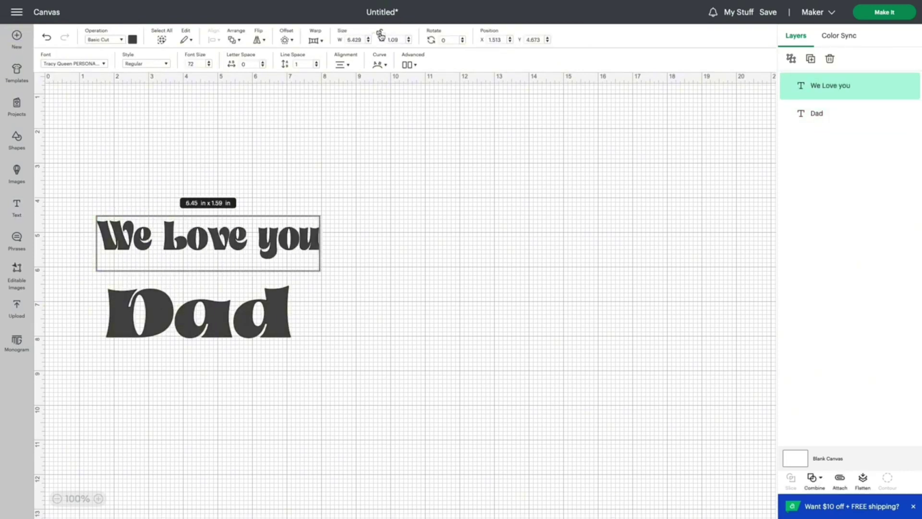
click(253, 222)
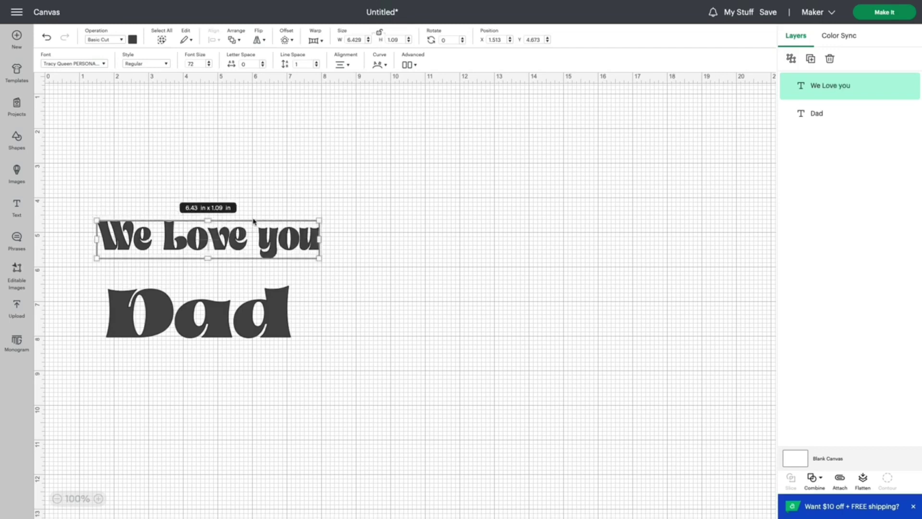
click(408, 42)
click(408, 42)
click(408, 42)
click(409, 41)
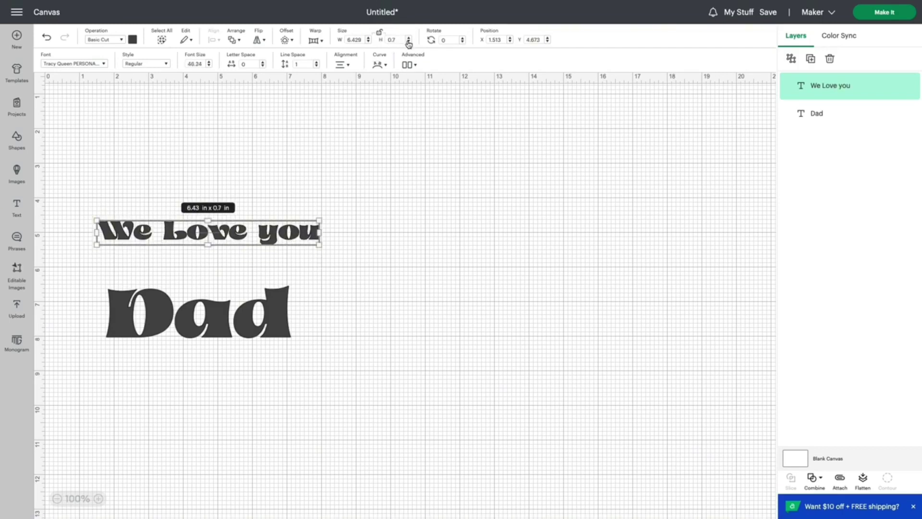
click(369, 42)
- Move Dad above the tagline and set its width to 7 in
click(369, 42)
drag(201, 330, 198, 206)
click(369, 42)
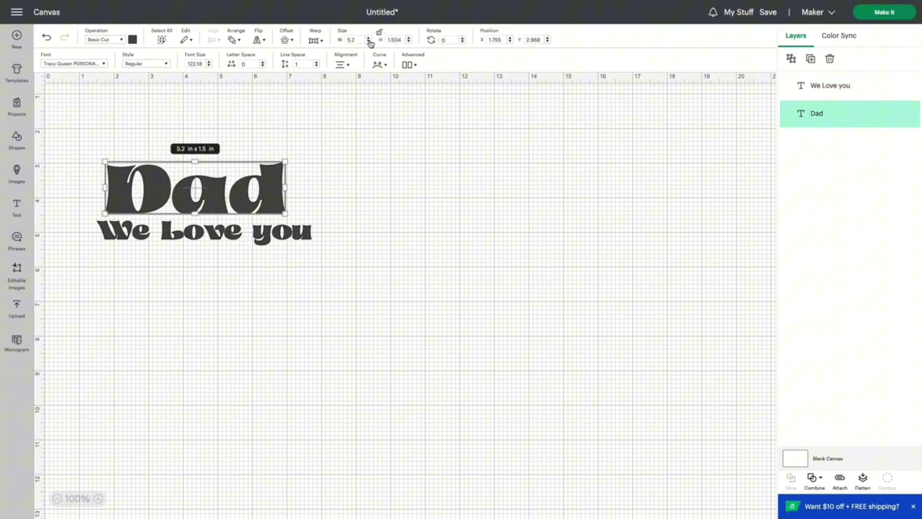
double_click(353, 40)
text(7)
click(399, 40)
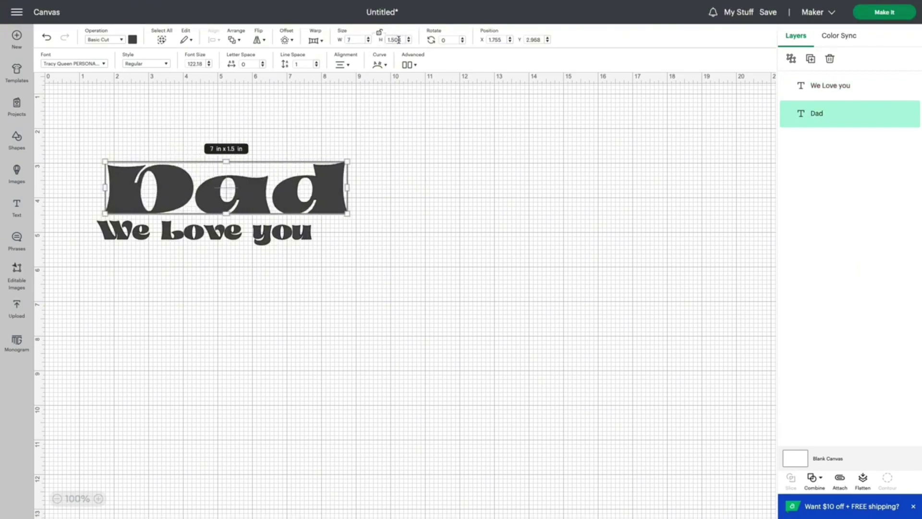
drag(284, 164, 265, 165)
- Narrow 'We Love you' to 6 in wide
click(201, 231)
click(369, 42)
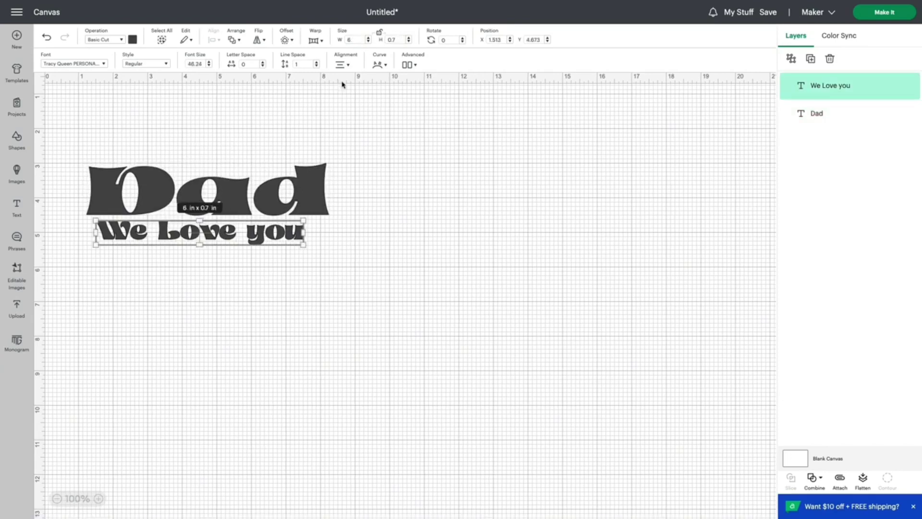
click(253, 218)
click(254, 226)
click(261, 218)
click(214, 224)
- Centre 'We Love you' under Dad, select both, and attach them into one 7 × 2.36 in design
drag(200, 234, 211, 234)
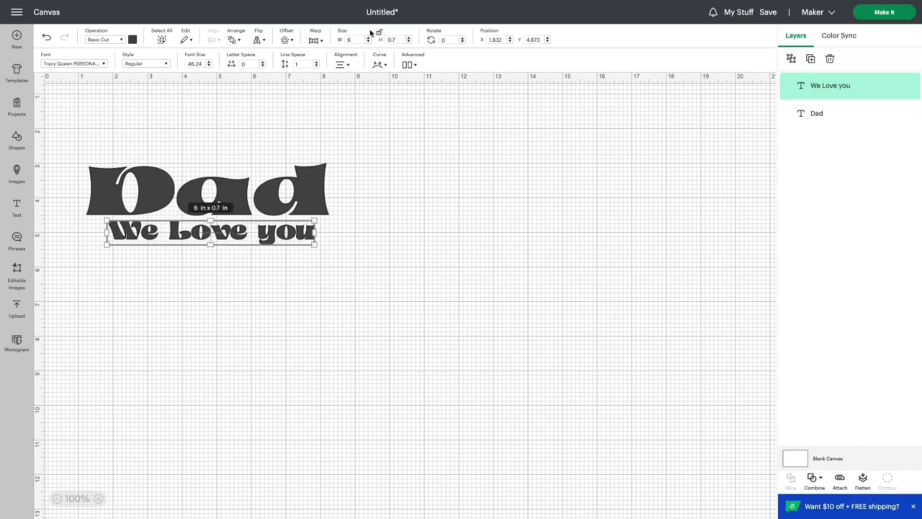
click(83, 187)
drag(68, 180, 367, 254)
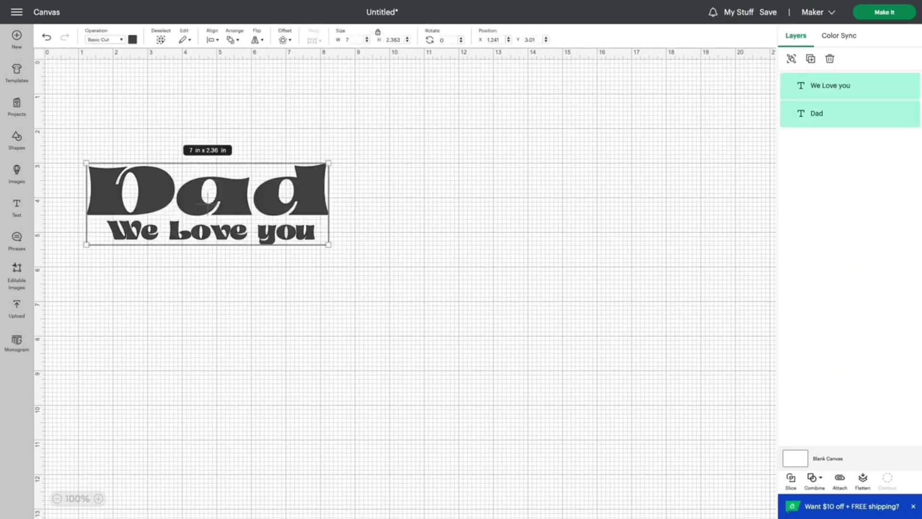
click(840, 478)
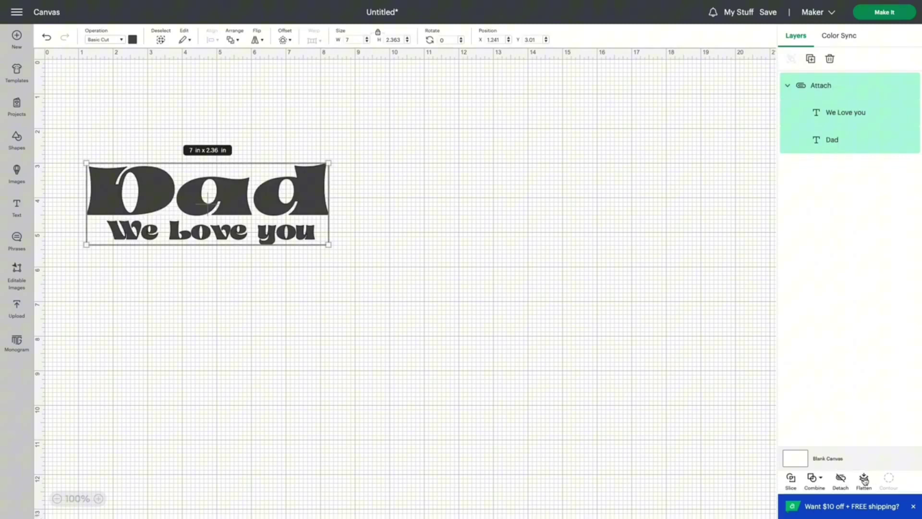
- Deselect, choose Make It, and continue past the single 12 x 12 in mat preview
click(554, 400)
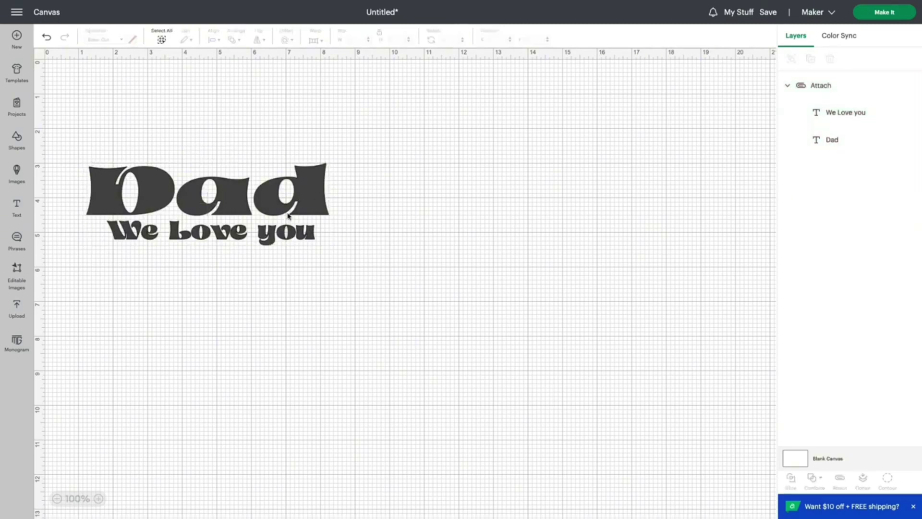
click(886, 17)
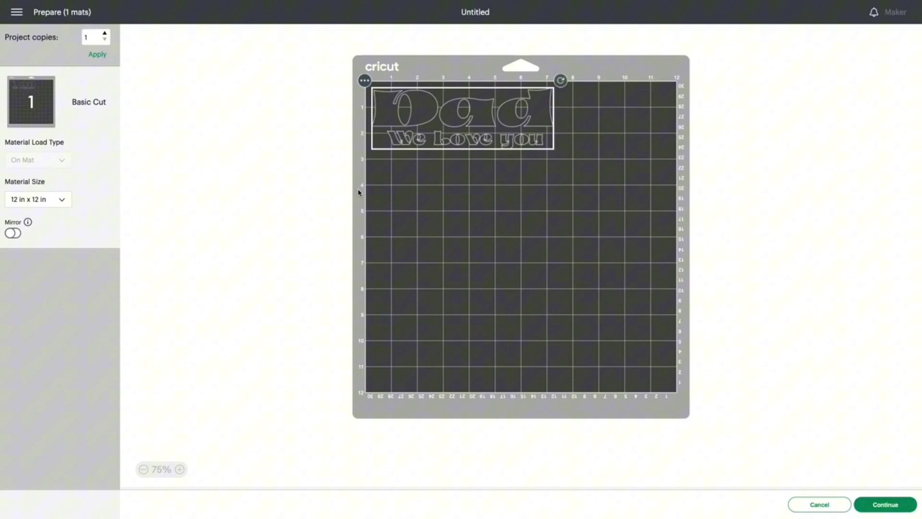
click(884, 504)
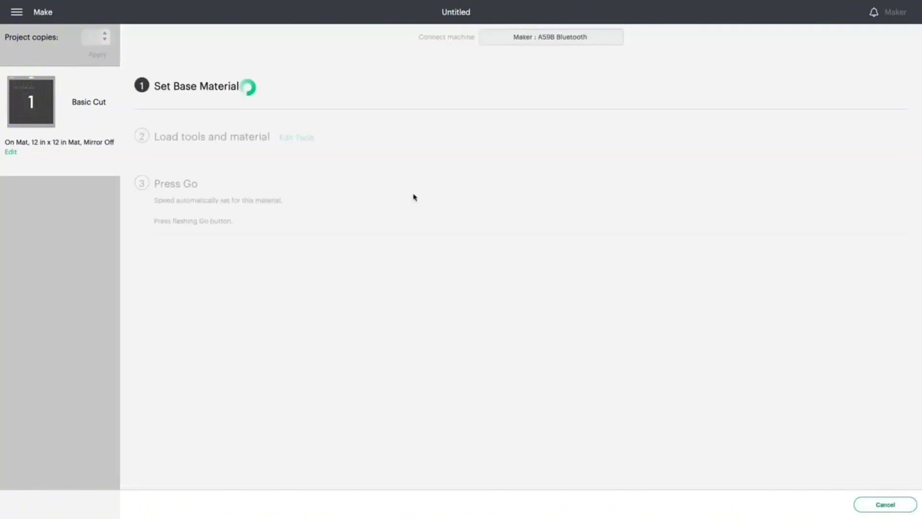
- Choose Premium Vinyl as the base material for the decal cut
click(367, 131)
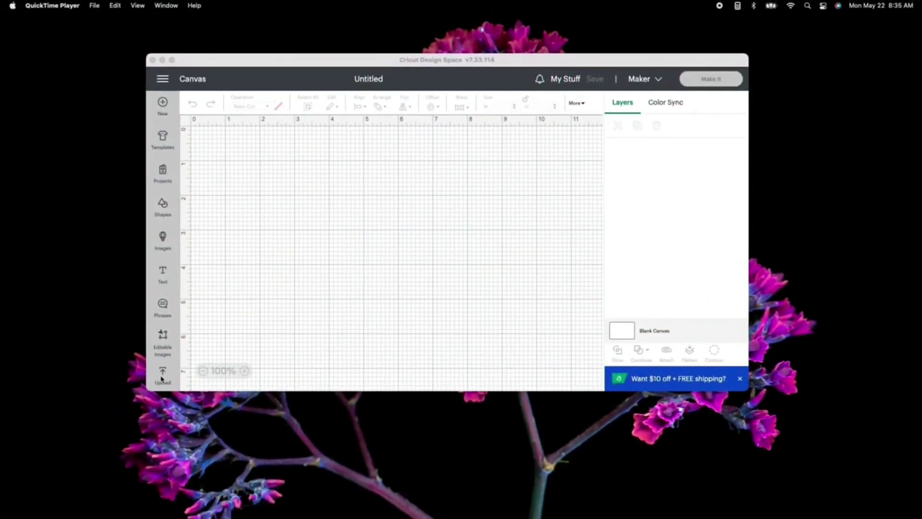
- Focus the Design Space window and go to the Upload page
click(161, 379)
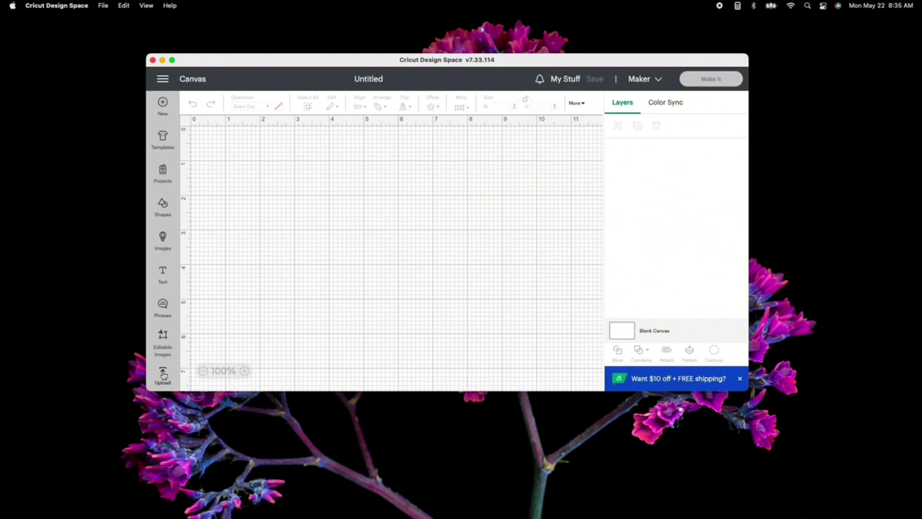
click(164, 375)
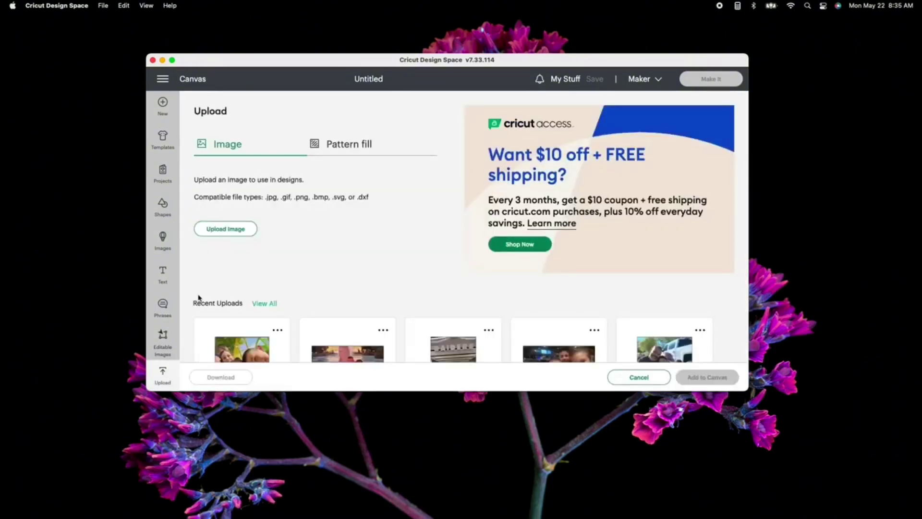
- Browse the Photos library, select the selfie photo, and open it for upload
click(232, 231)
click(468, 231)
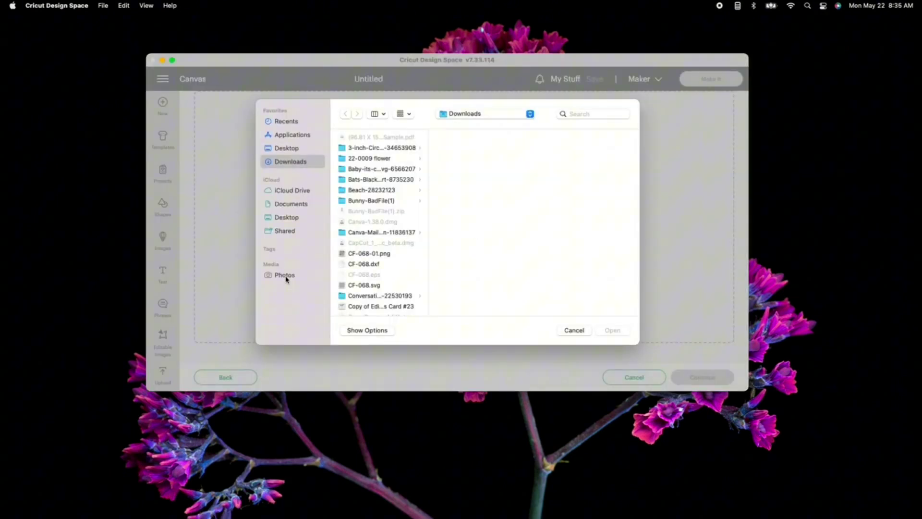
click(286, 276)
scroll(572, 247, down, 10)
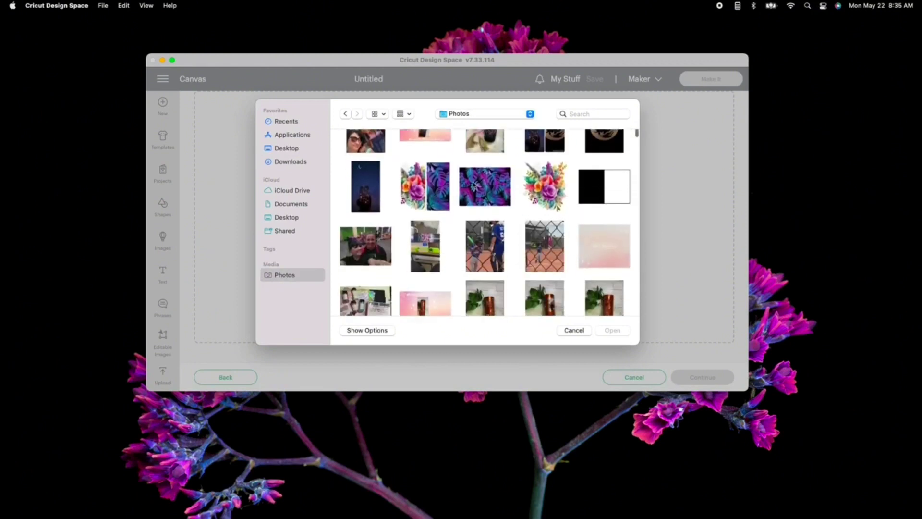
scroll(478, 189, down, 1)
scroll(477, 189, down, 1)
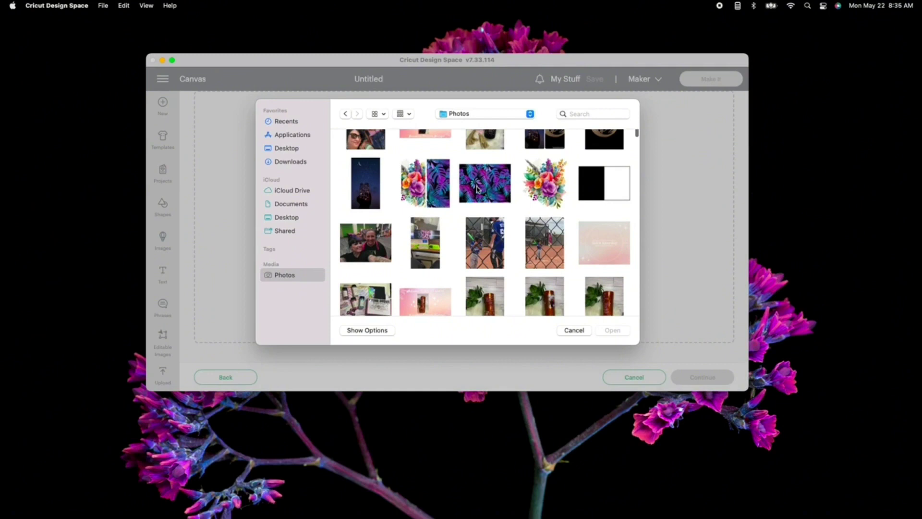
click(477, 182)
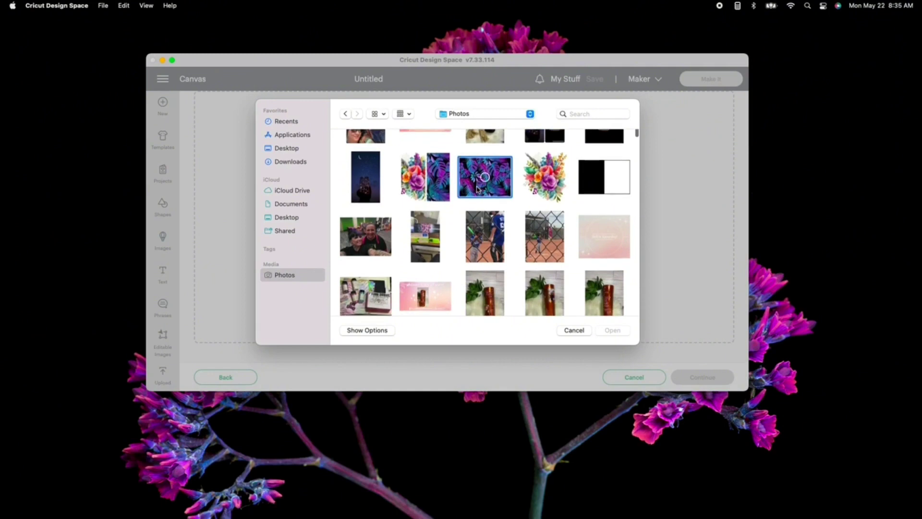
click(379, 235)
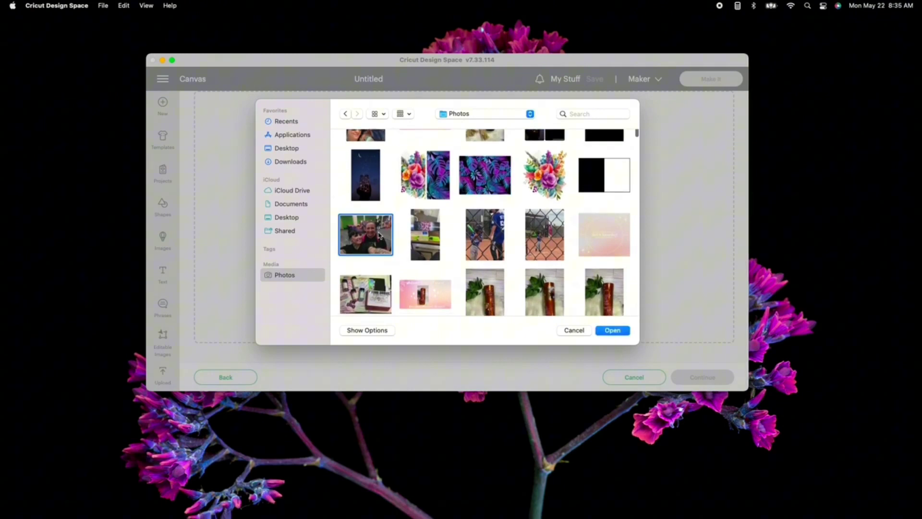
scroll(379, 233, down, 1)
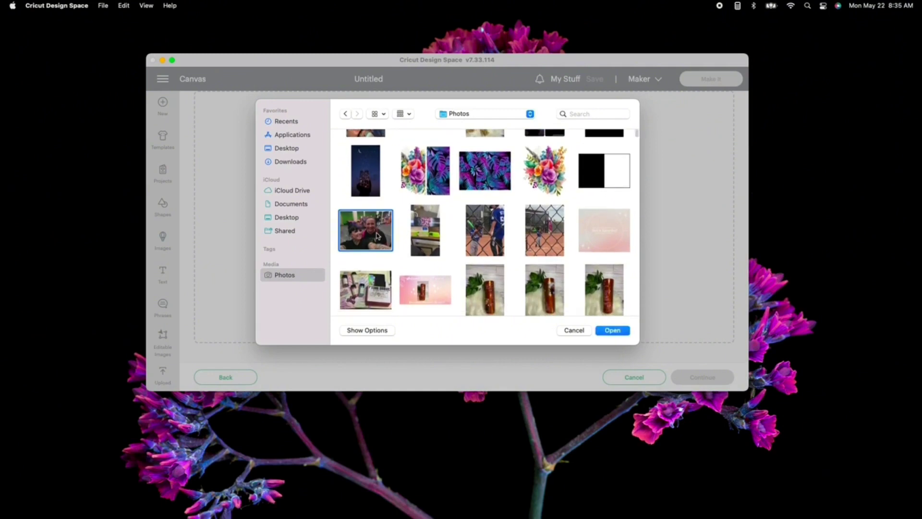
click(613, 330)
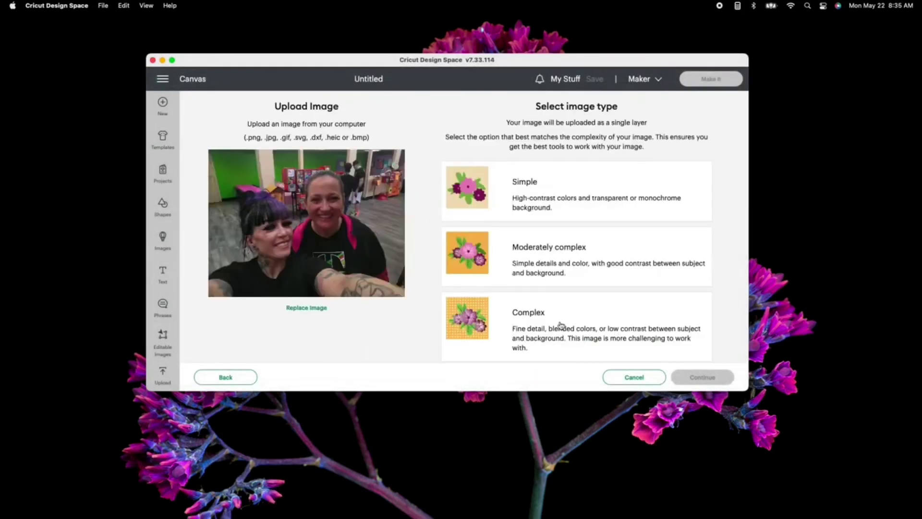
- Upload IMG_0421 as a Complex image, keeping its background, as a Print Then Cut image
click(557, 327)
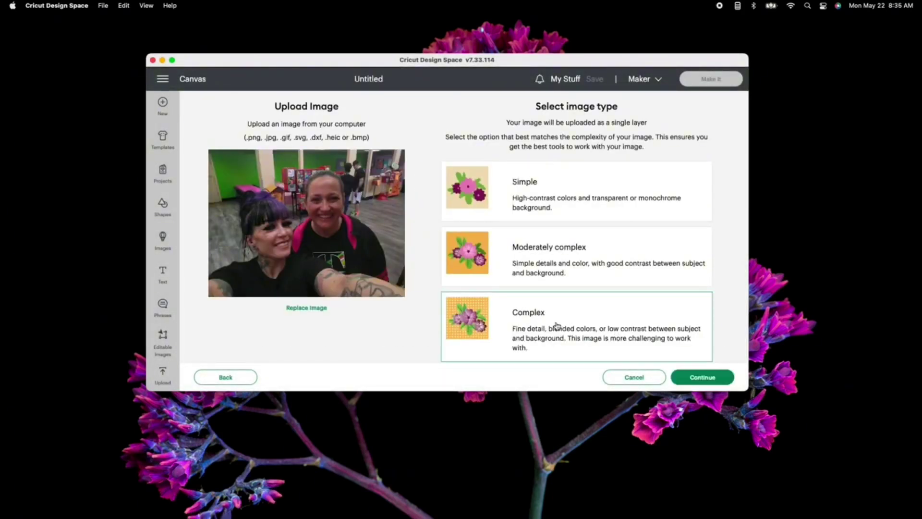
click(715, 380)
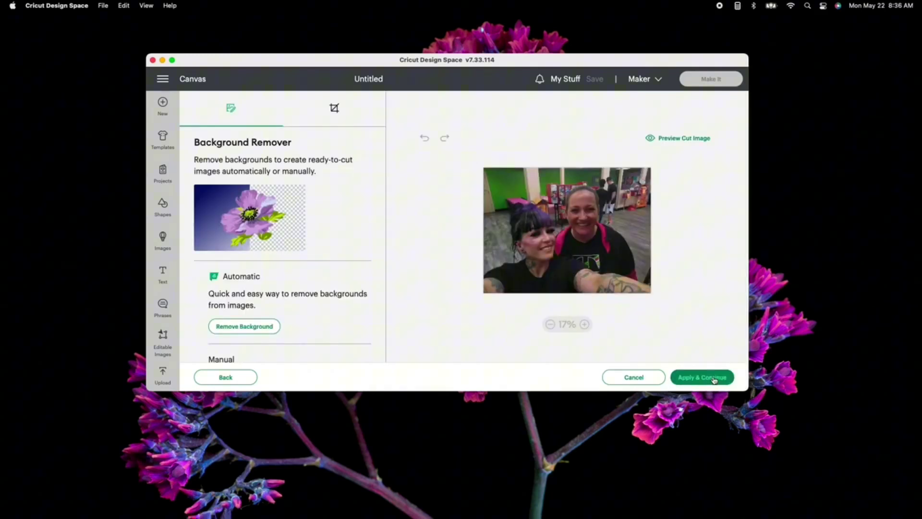
click(714, 378)
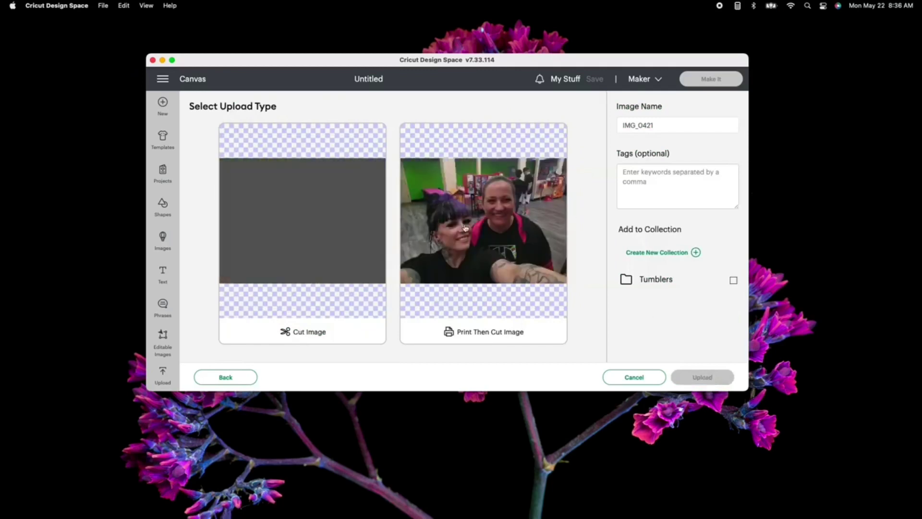
click(465, 228)
click(692, 378)
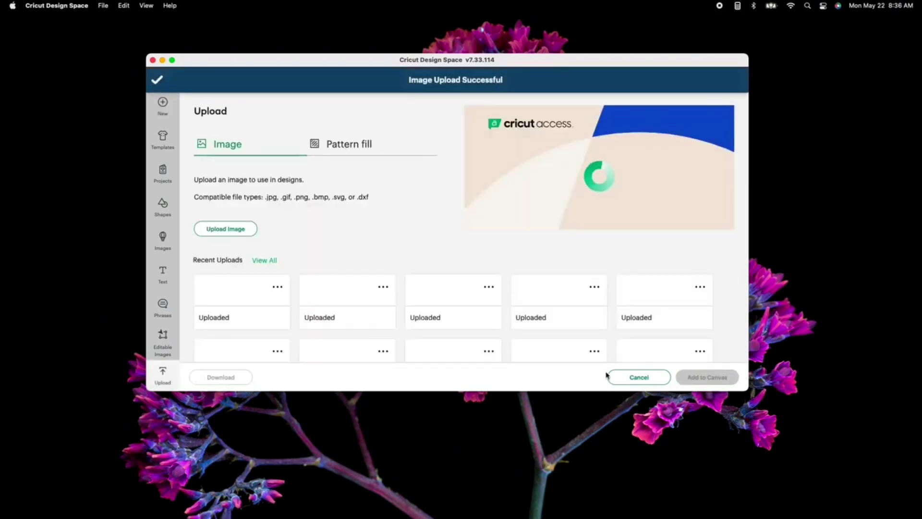
- Add the IMG_0421 upload to the canvas and resize it to 2.5 × 2.5 in
click(206, 329)
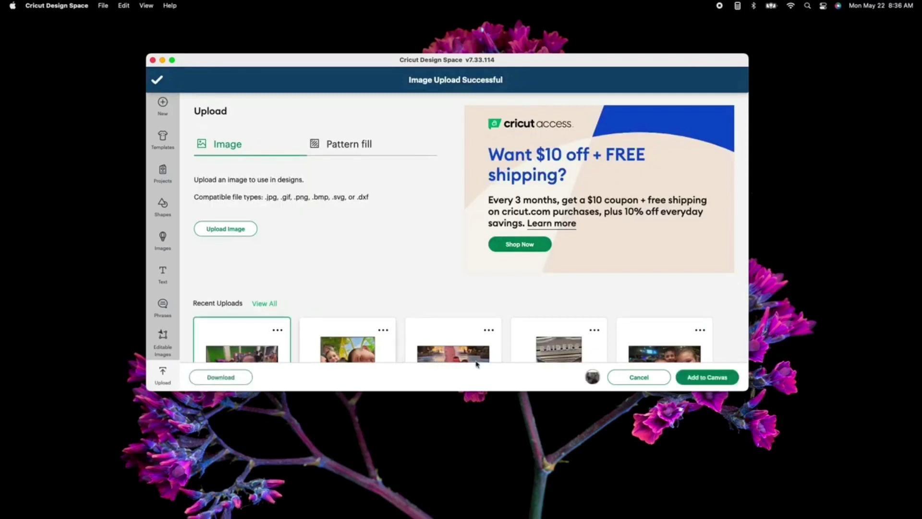
click(720, 385)
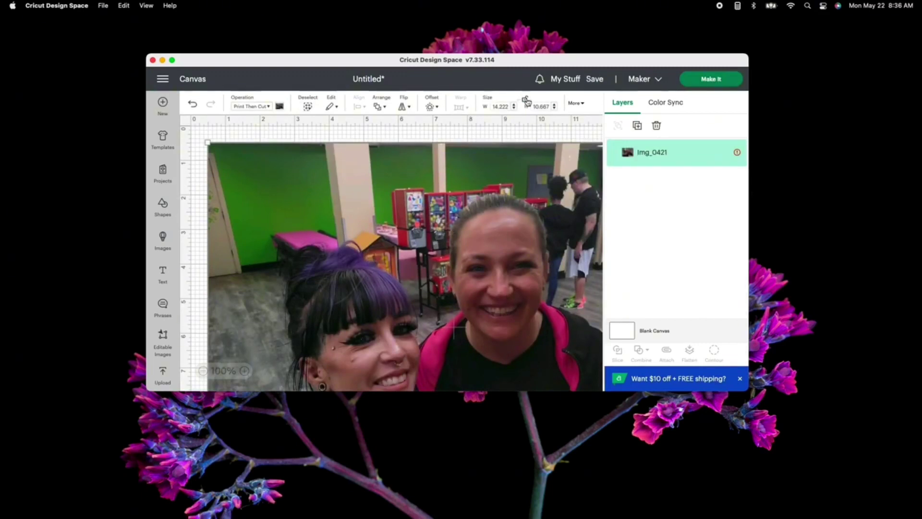
click(499, 106)
key(Tab)
text(2)
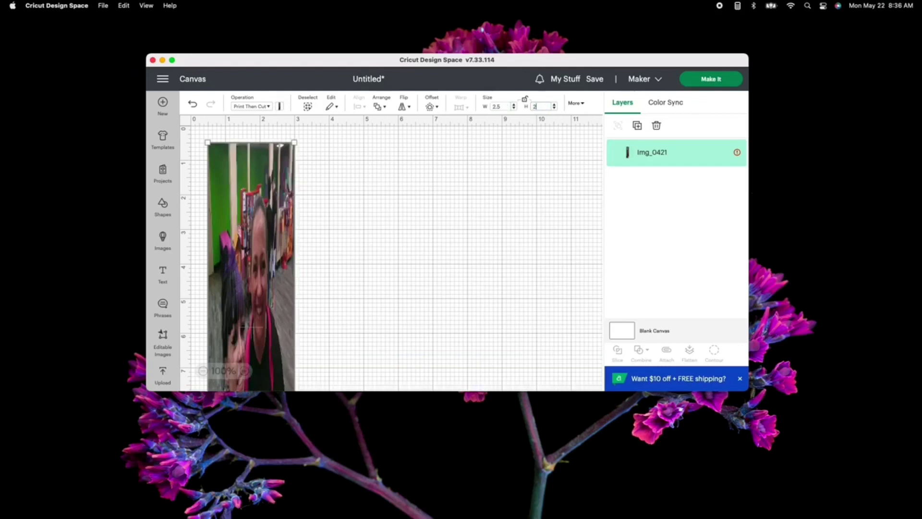
text(.5)
key(Return)
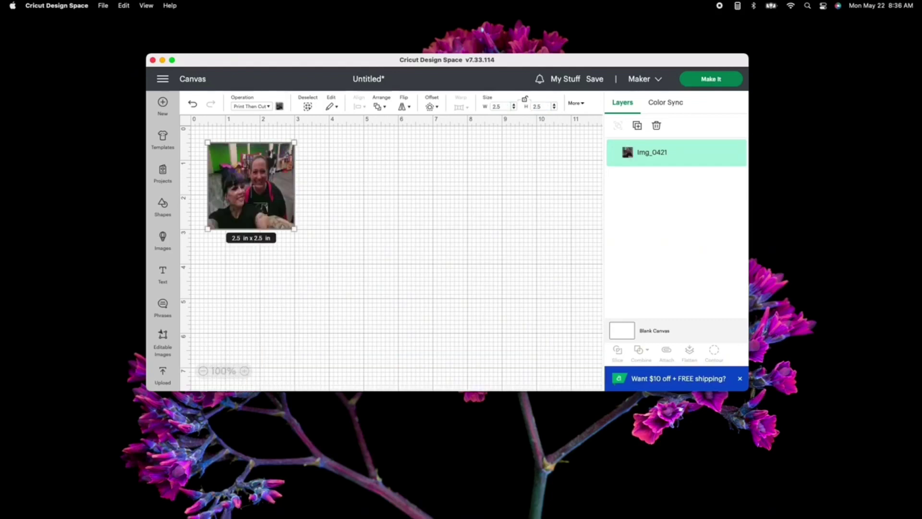
click(496, 226)
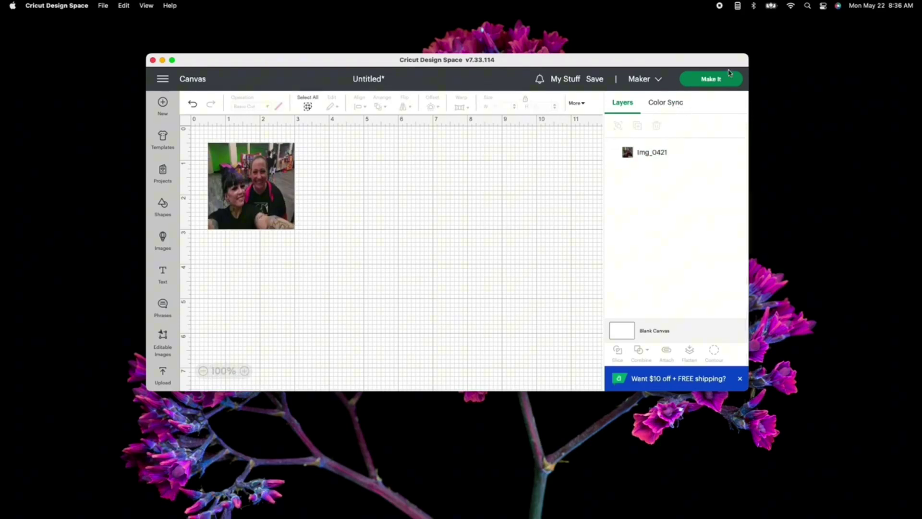
- Make the photo, confirm its Print Then Cut mat on 8.3 × 11.7 in (A4), and continue
click(713, 85)
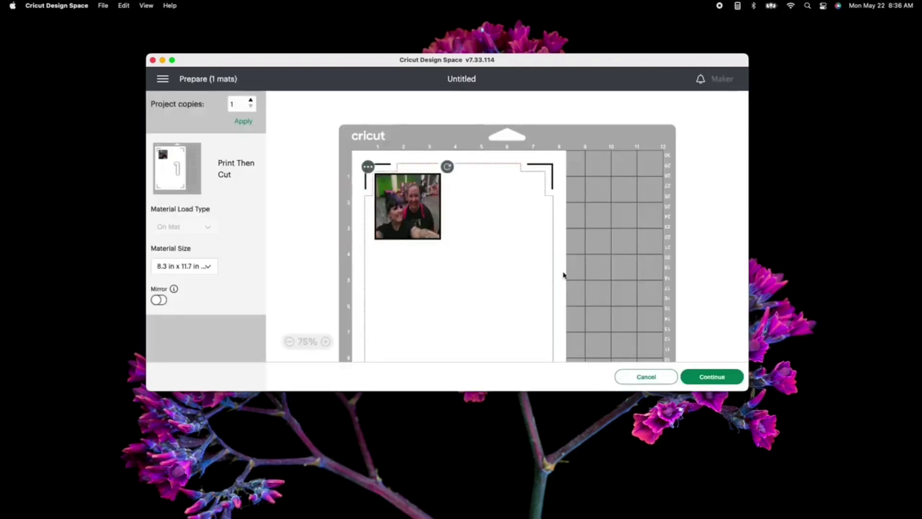
scroll(562, 274, down, 5)
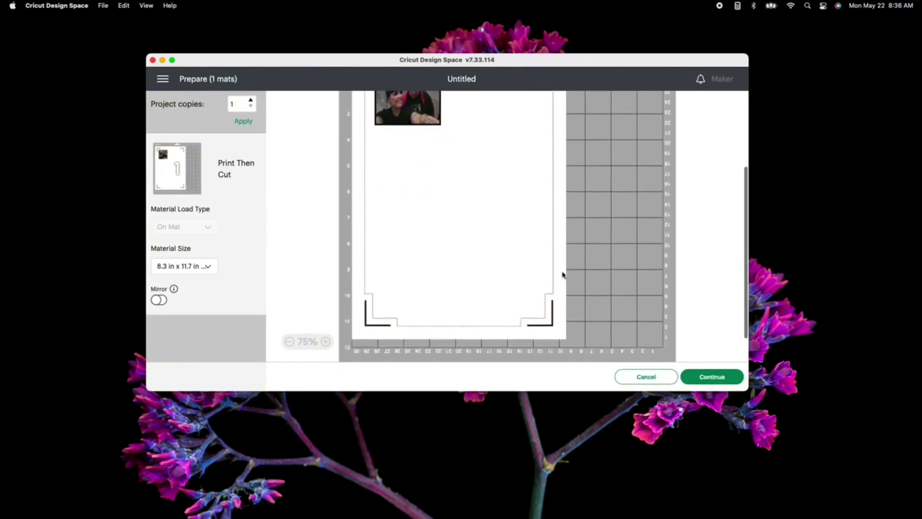
scroll(563, 275, up, 5)
scroll(563, 275, up, 1)
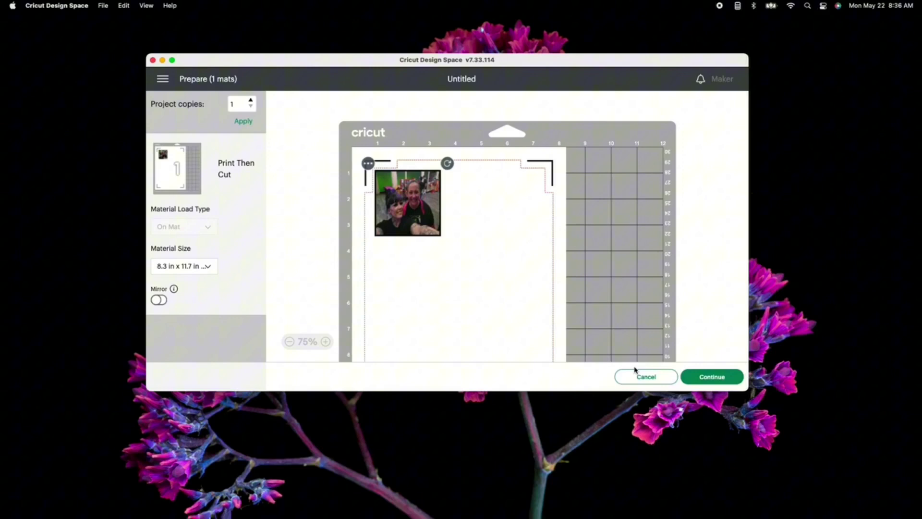
click(726, 384)
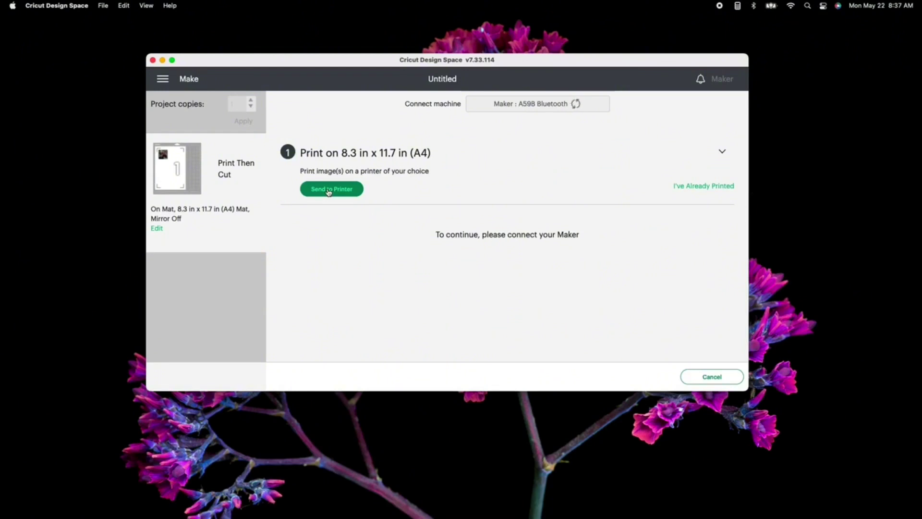
- Print the photo on the EPSON WF-2850 Series with Add Bleed turned off
click(329, 192)
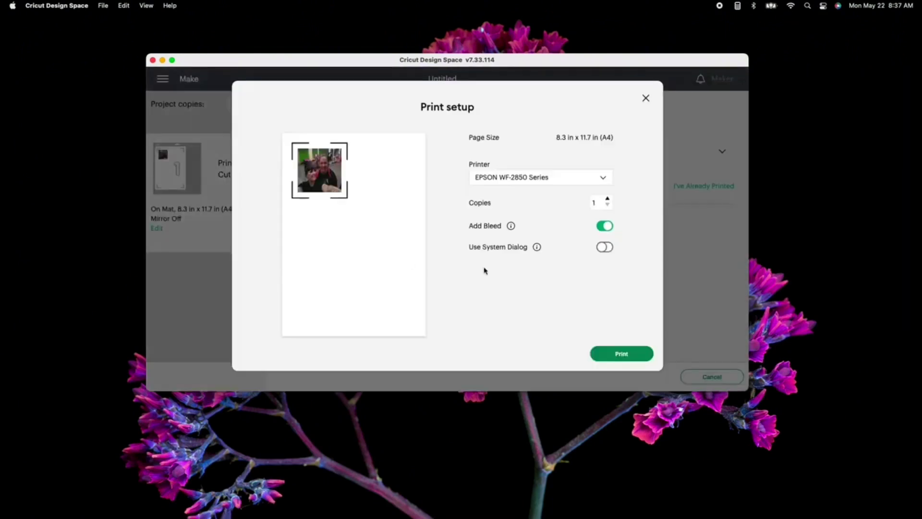
click(606, 180)
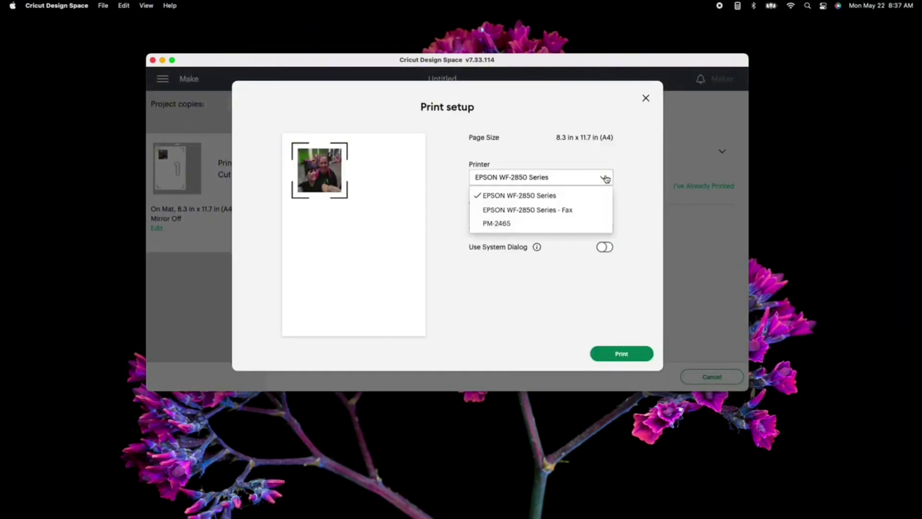
click(544, 198)
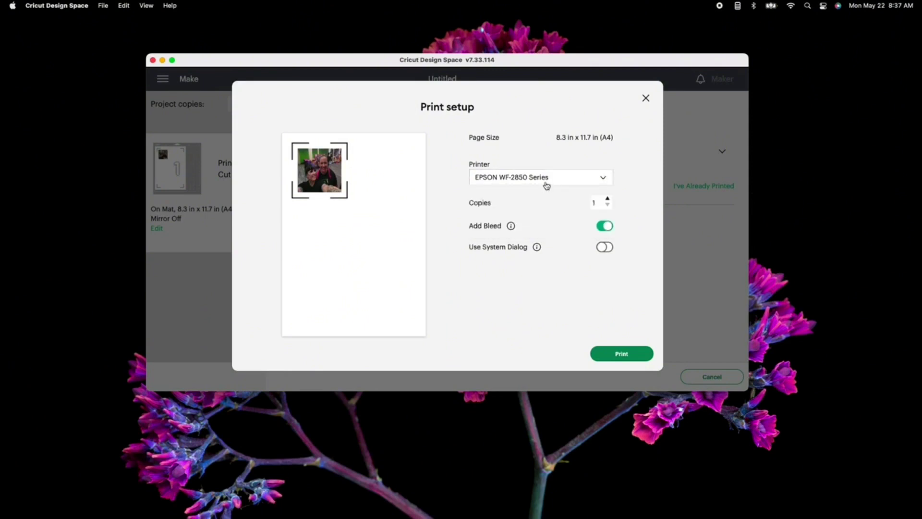
click(604, 229)
click(619, 354)
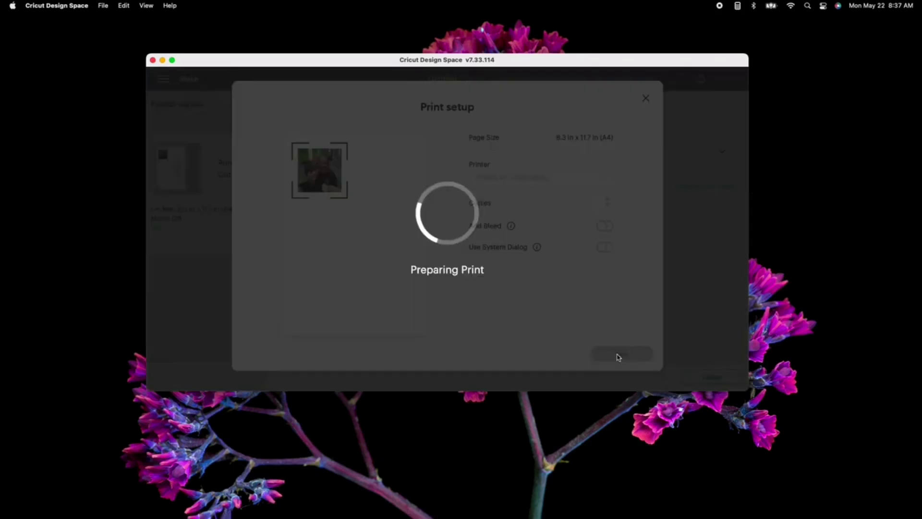